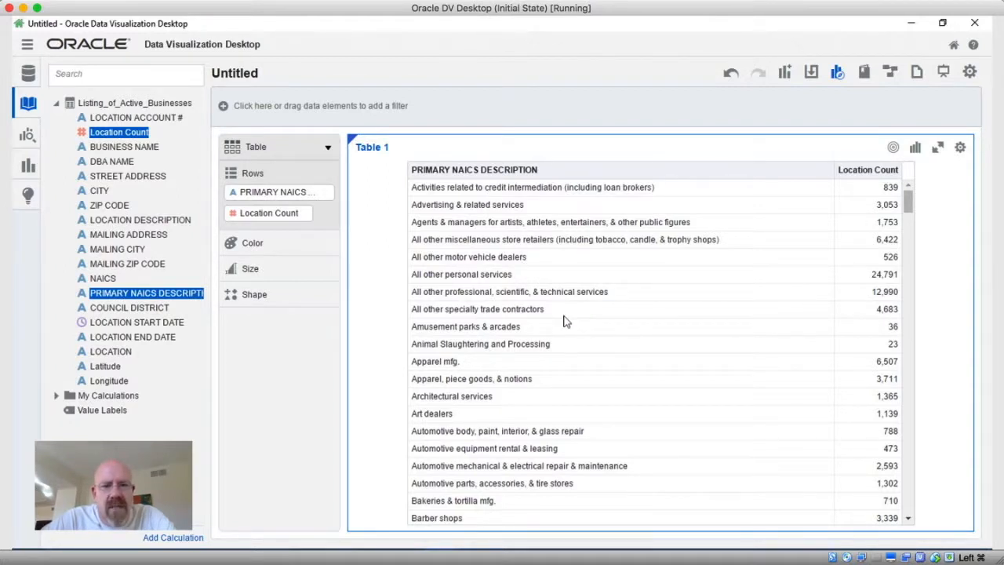
Step: Look through the table's PRIMARY NAICS DESCRIPTION categories and their location counts, ending back at the first row
{"action": "scroll", "coordinate": [565, 320], "scroll_direction": "down", "scroll_amount": 15}
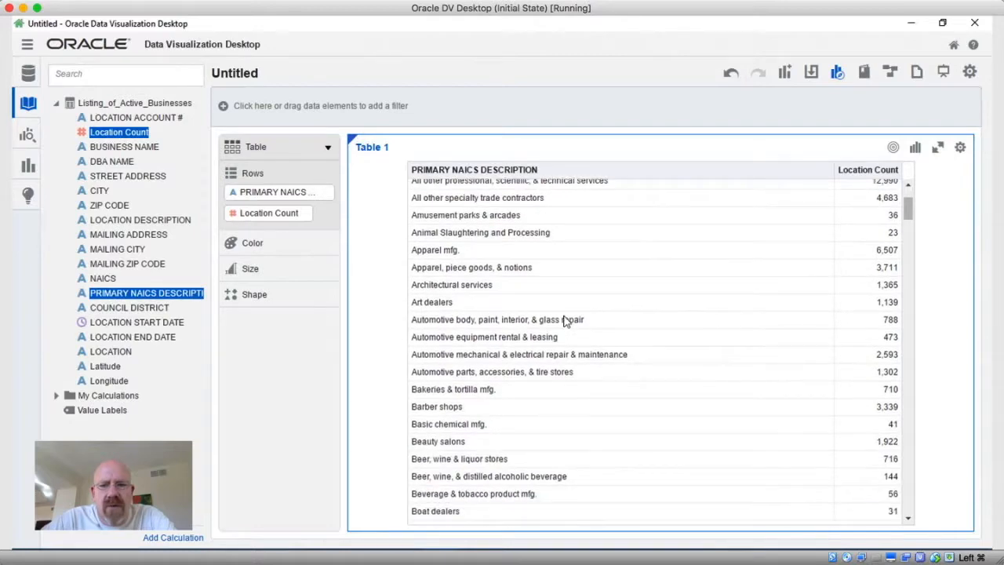
{"action": "scroll", "coordinate": [565, 320], "scroll_direction": "down", "scroll_amount": 15}
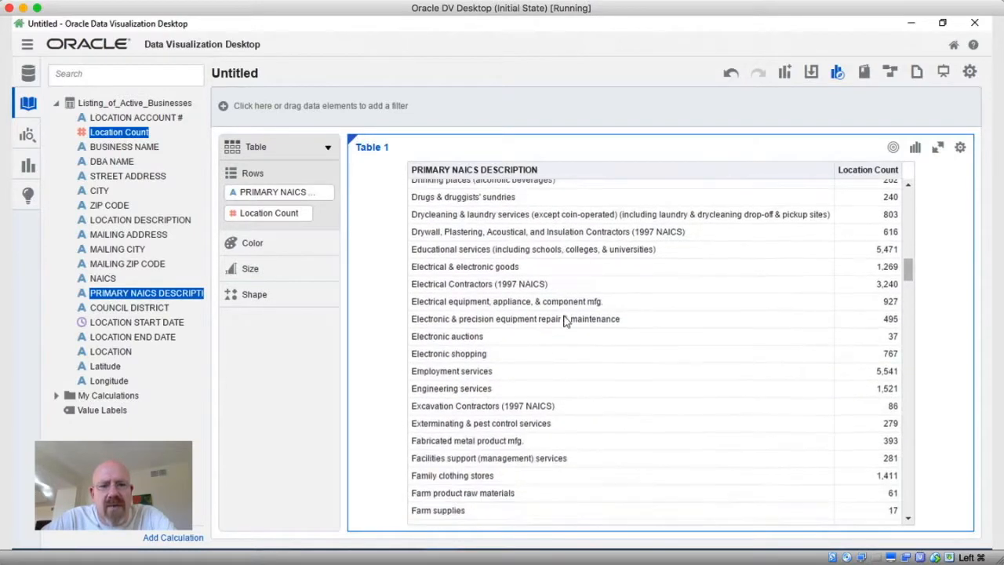
{"action": "scroll", "coordinate": [565, 320], "scroll_direction": "down", "scroll_amount": 4}
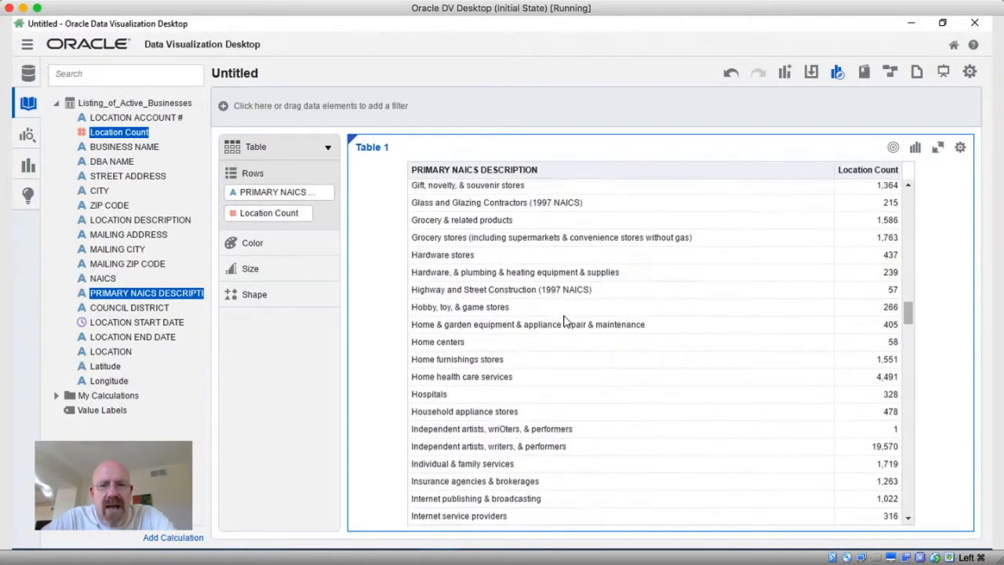
{"action": "scroll", "coordinate": [563, 317], "scroll_direction": "up", "scroll_amount": 15}
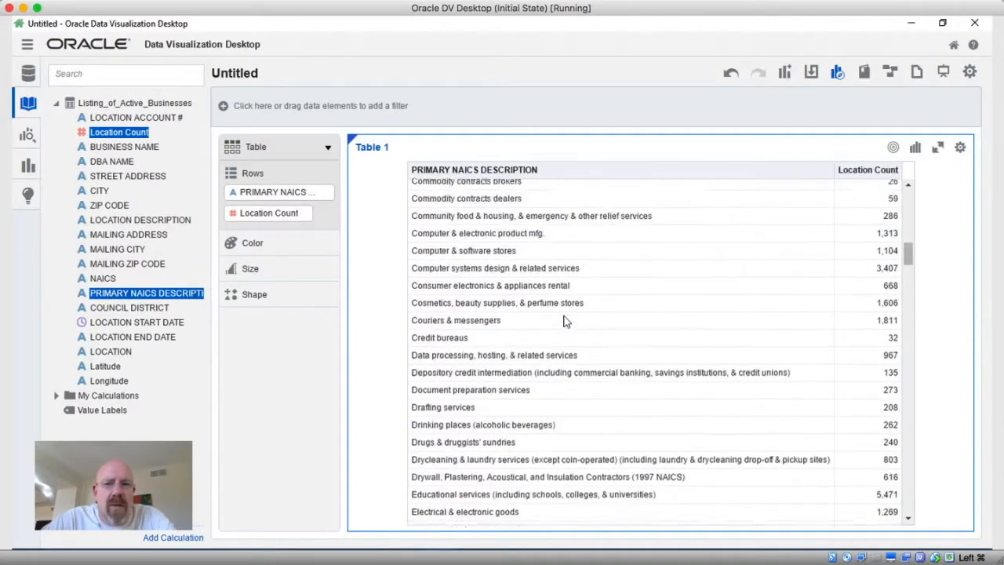
{"action": "scroll", "coordinate": [564, 320], "scroll_direction": "up", "scroll_amount": 10}
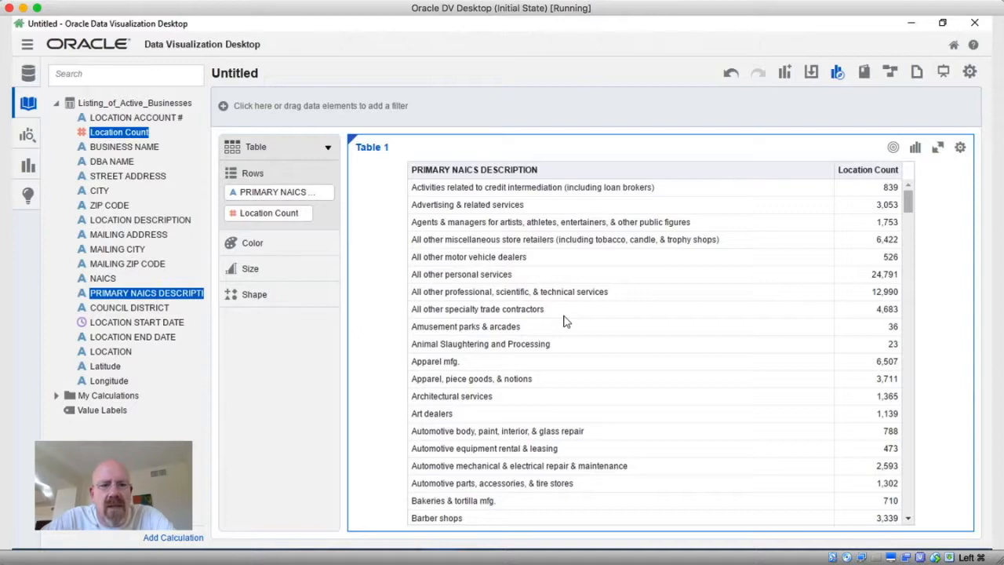
Step: Create a filter on PRIMARY NAICS DESCRIPTION and search its values for "services", leaving the filter without any selections
{"action": "left_click", "coordinate": [179, 294]}
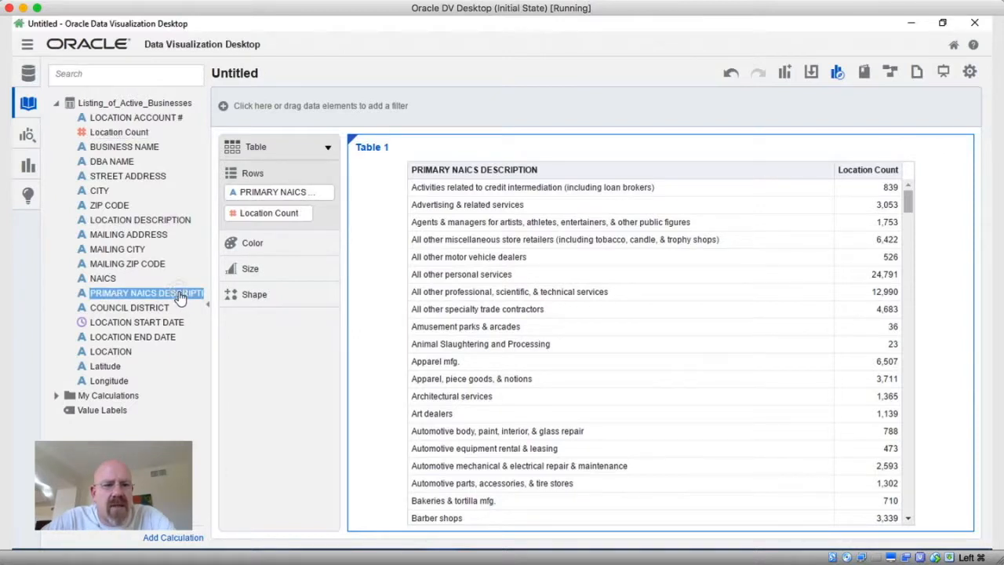
{"action": "right_click", "coordinate": [179, 296]}
{"action": "left_click", "coordinate": [217, 371]}
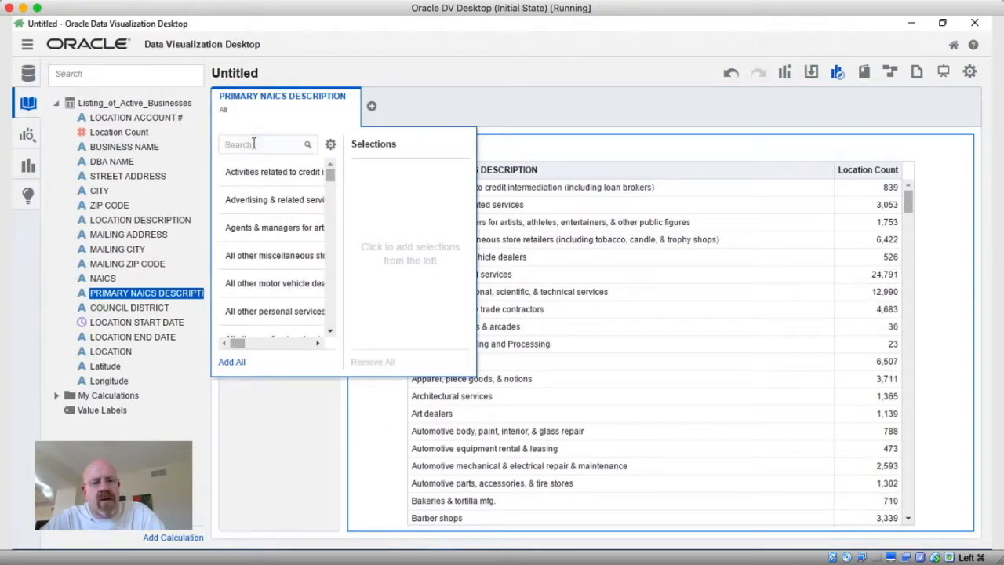
{"action": "type", "text": "services"}
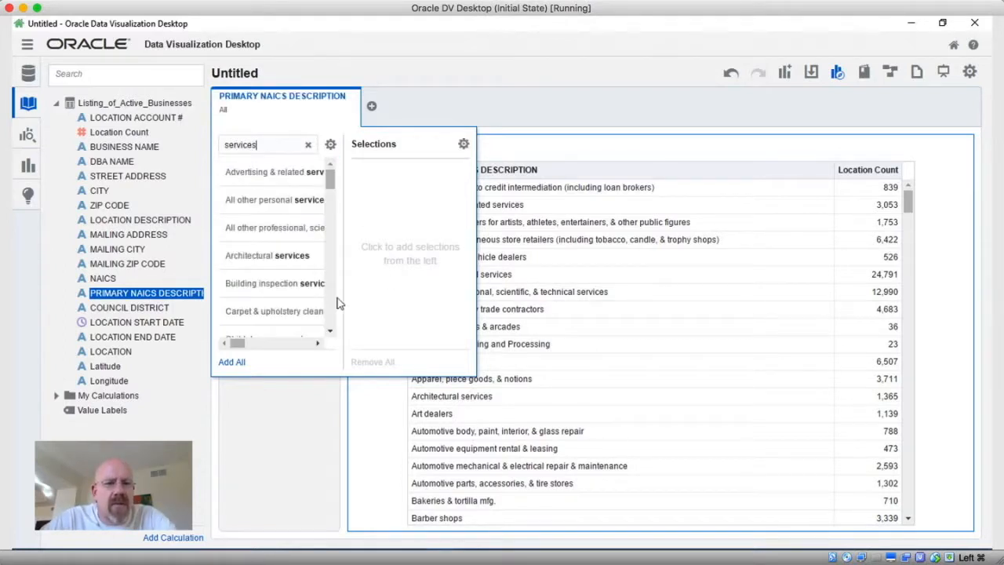
{"action": "scroll", "coordinate": [330, 308], "scroll_direction": "down", "scroll_amount": 5}
{"action": "scroll", "coordinate": [331, 308], "scroll_direction": "down", "scroll_amount": 10}
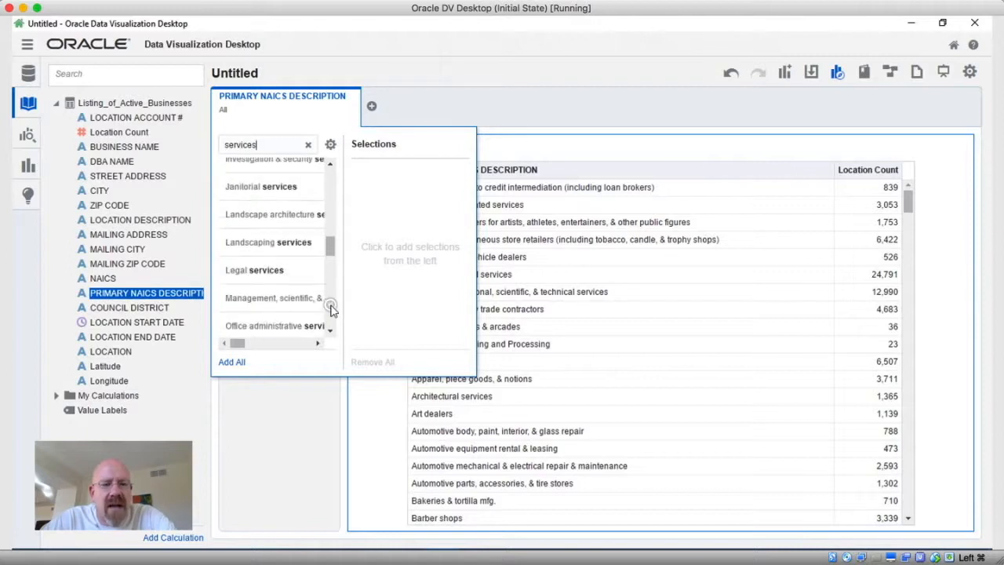
{"action": "left_click_drag", "start_coordinate": [330, 310], "coordinate": [335, 168]}
{"action": "left_click", "coordinate": [409, 111]}
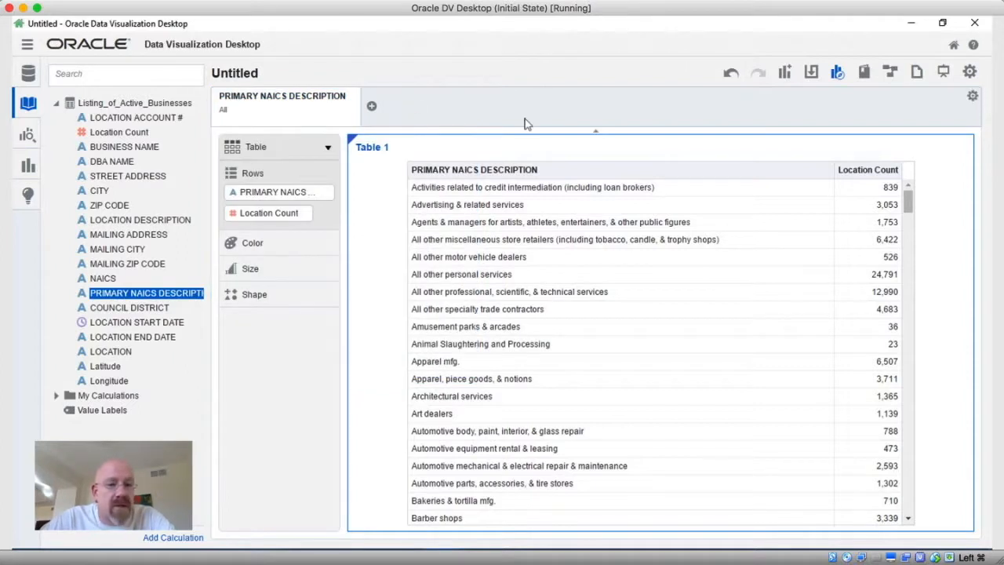
Step: Show the source rows of Listing_of_Active_Businesses for data preparation and check the transformations offered for the location account column
{"action": "left_click", "coordinate": [890, 71]}
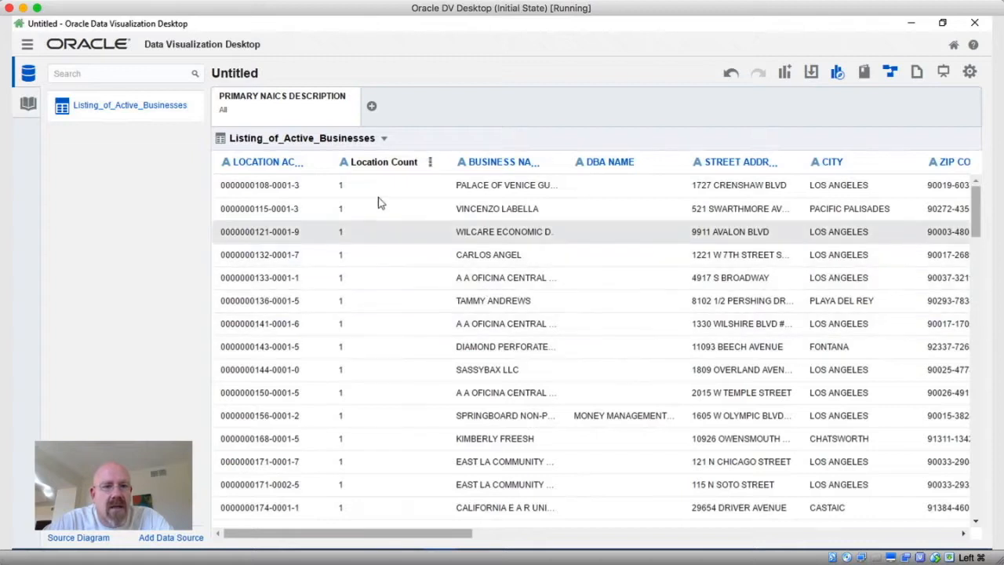
{"action": "left_click", "coordinate": [313, 165]}
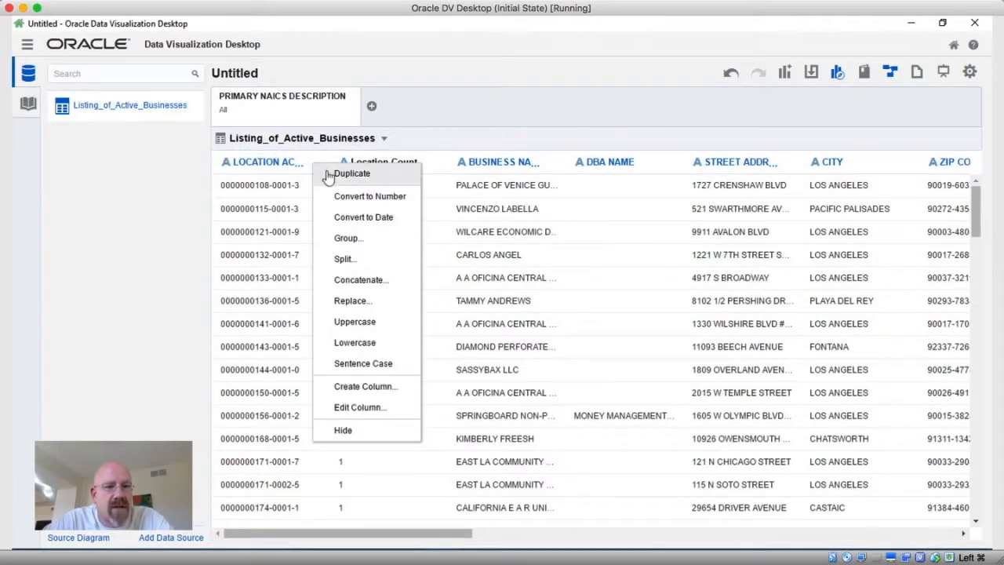
{"action": "left_click", "coordinate": [461, 111]}
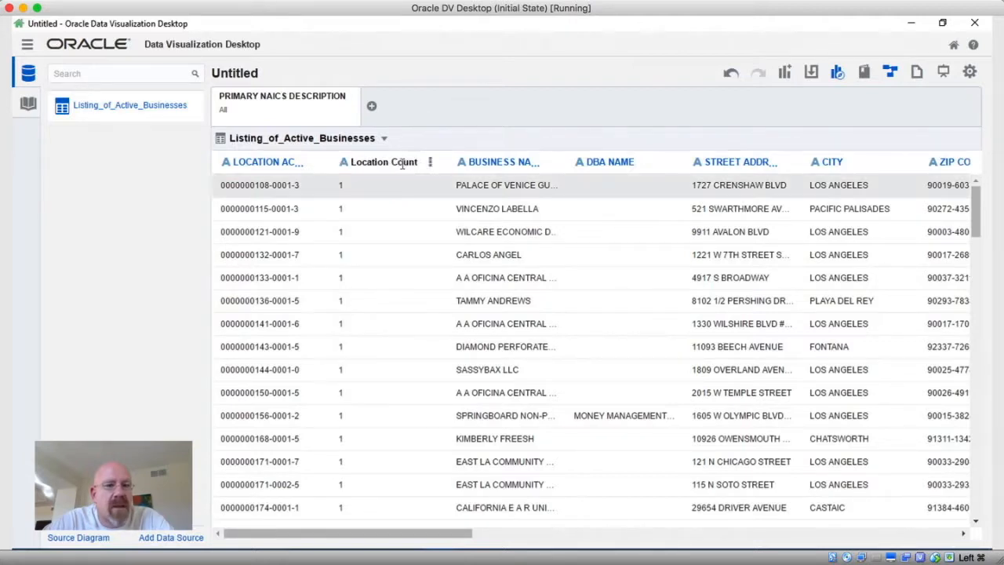
Step: Inspect the Listing_of_Active_Businesses data source and check how Location Count is treated and aggregated, without saving changes
{"action": "left_click", "coordinate": [129, 108]}
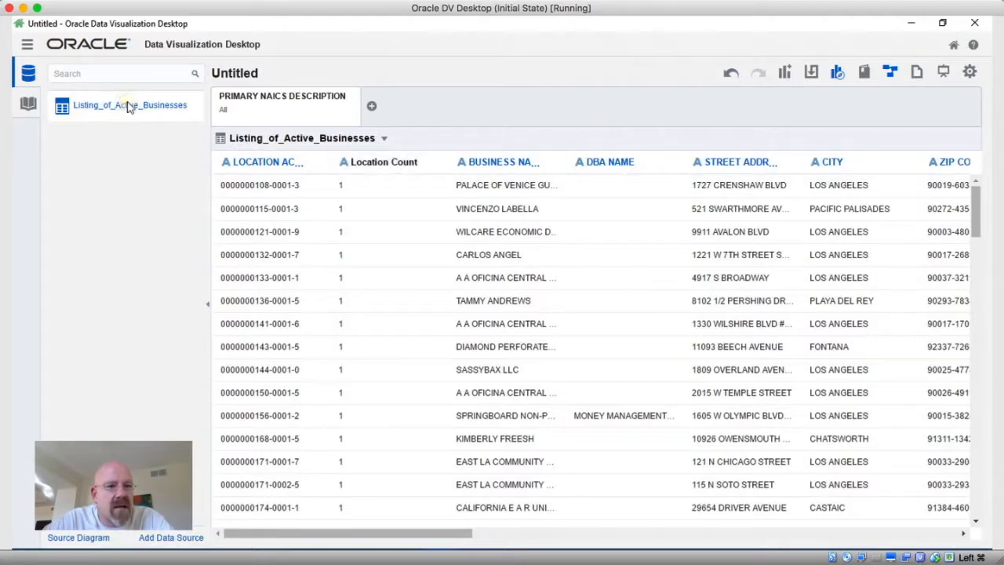
{"action": "right_click", "coordinate": [129, 108]}
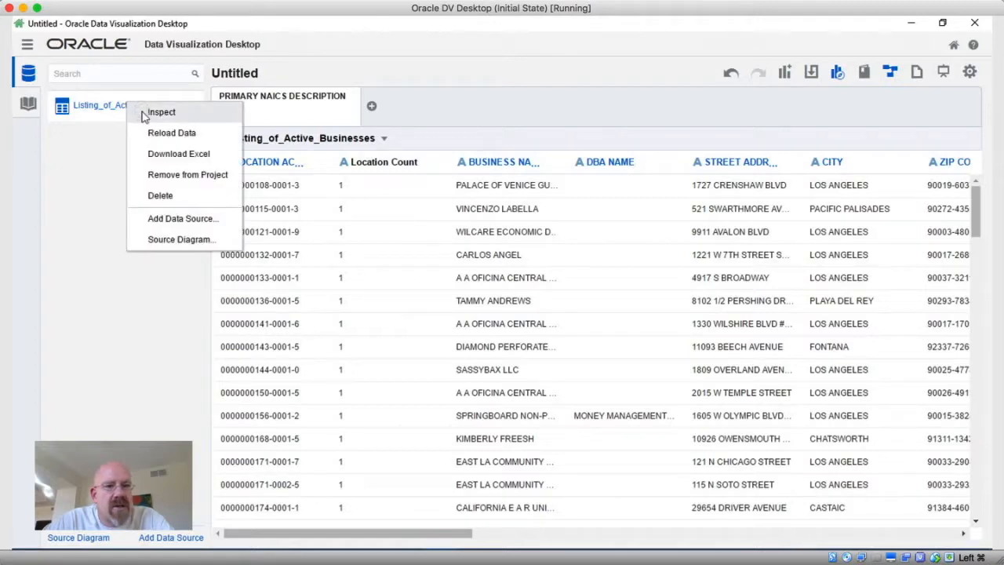
{"action": "left_click", "coordinate": [142, 116]}
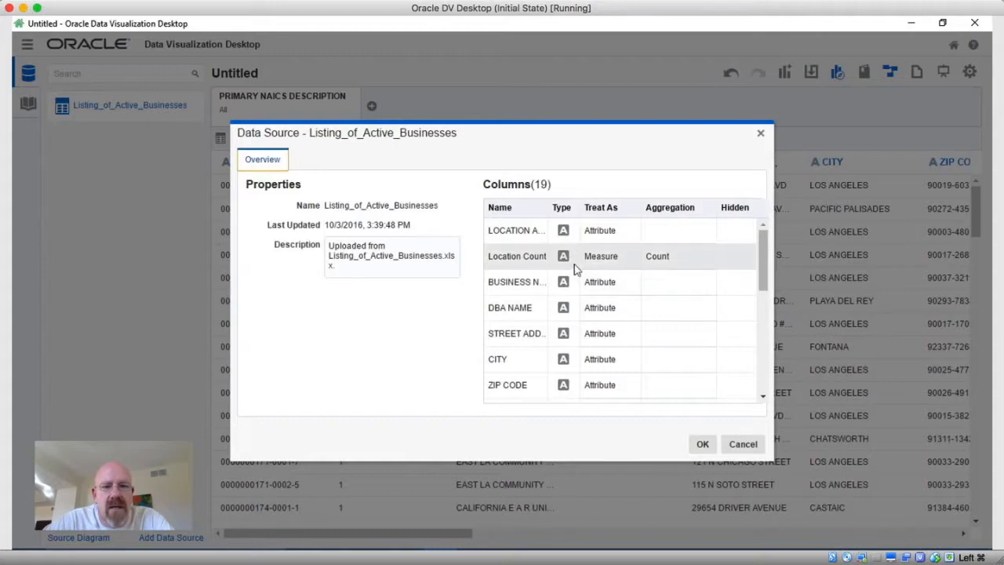
{"action": "left_click", "coordinate": [607, 259]}
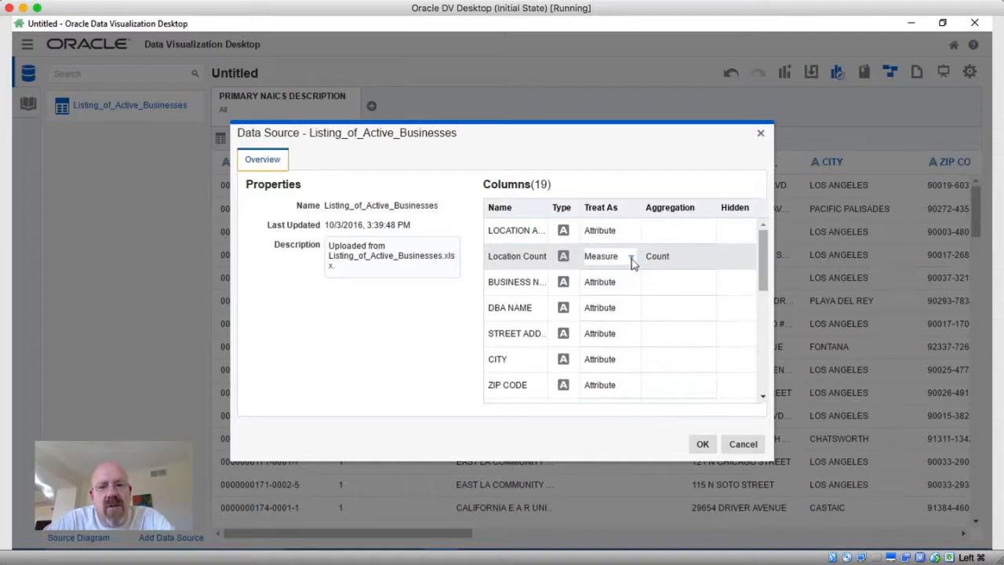
{"action": "left_click", "coordinate": [670, 258]}
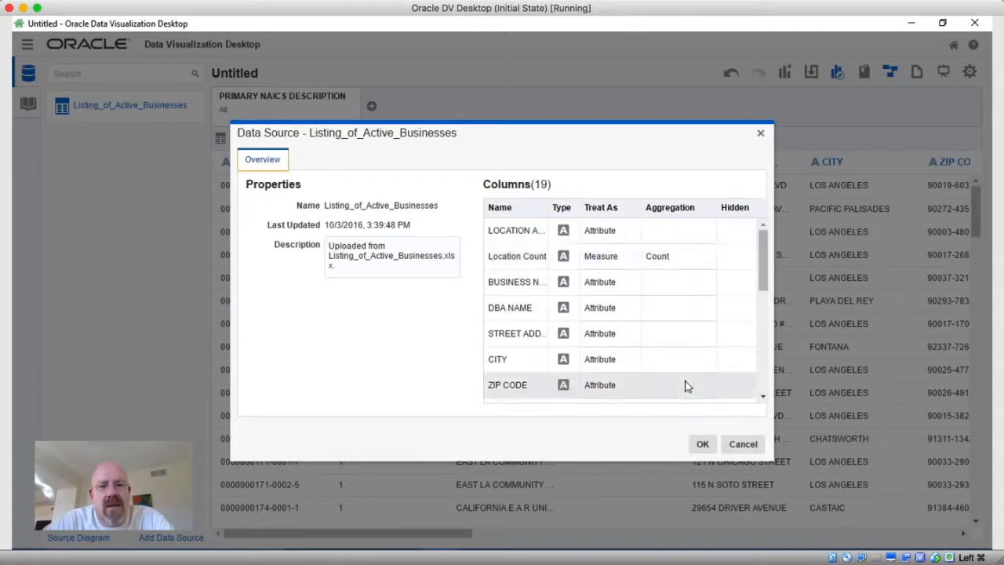
{"action": "left_click", "coordinate": [745, 445]}
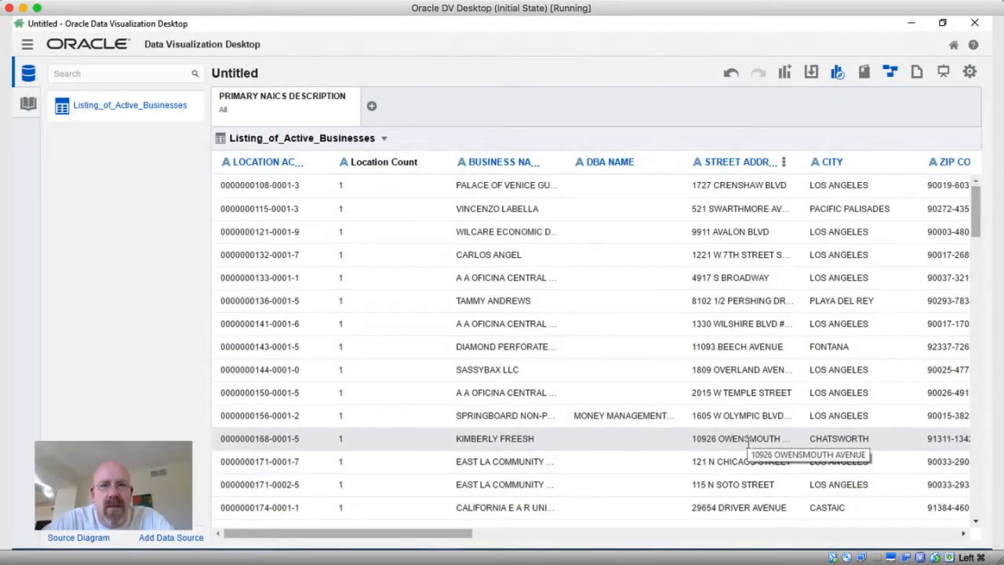
Step: Start a grouping on the PRIMARY NAICS DESCRIPTION column, add a first group and expand it to show the available values
{"action": "left_click", "coordinate": [783, 534]}
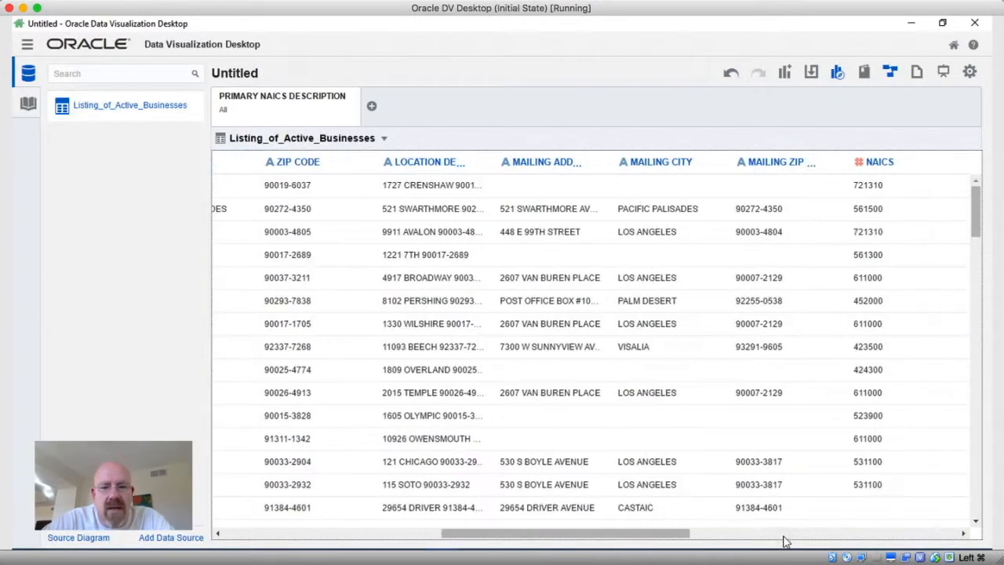
{"action": "left_click", "coordinate": [784, 537]}
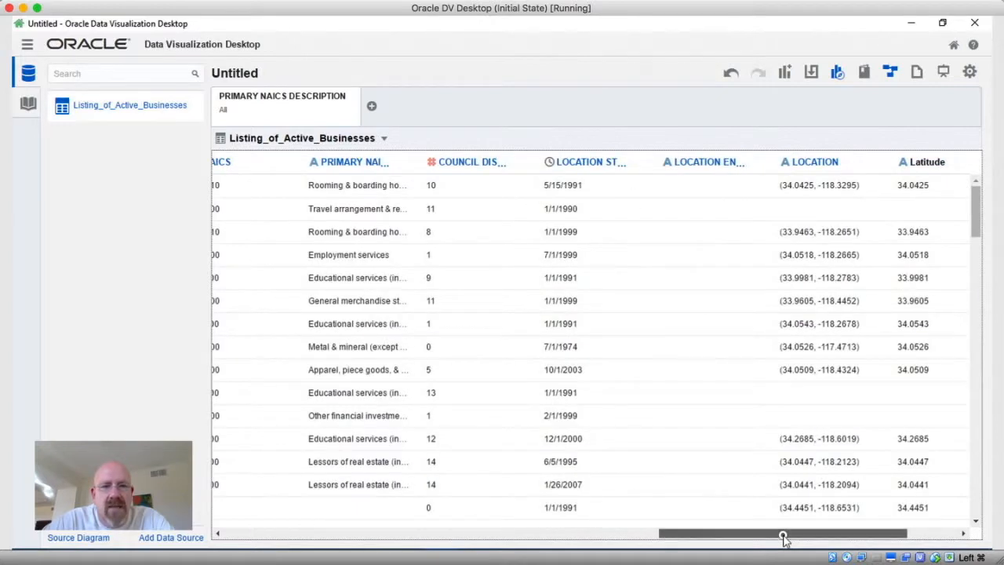
{"action": "left_click", "coordinate": [400, 164]}
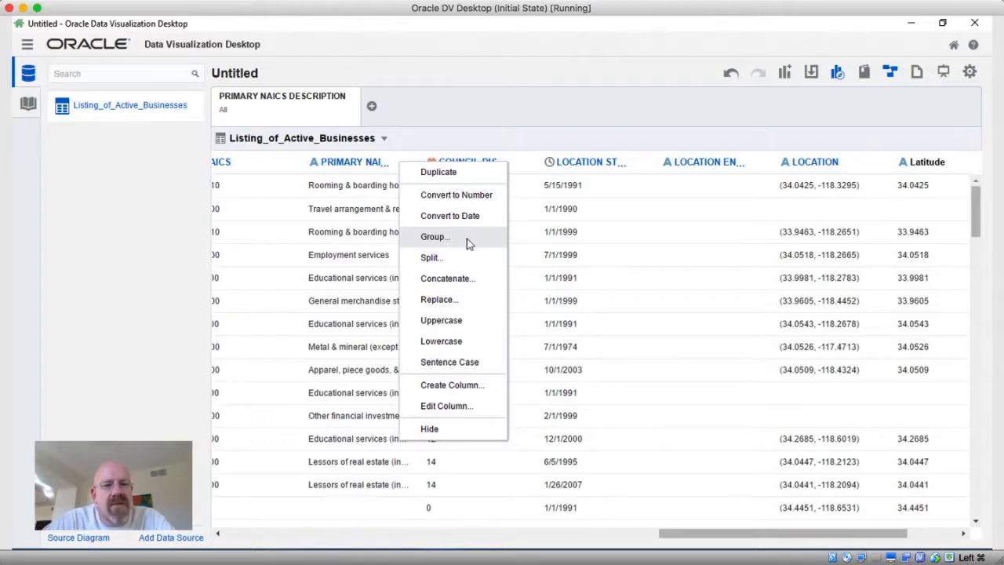
{"action": "left_click", "coordinate": [434, 236]}
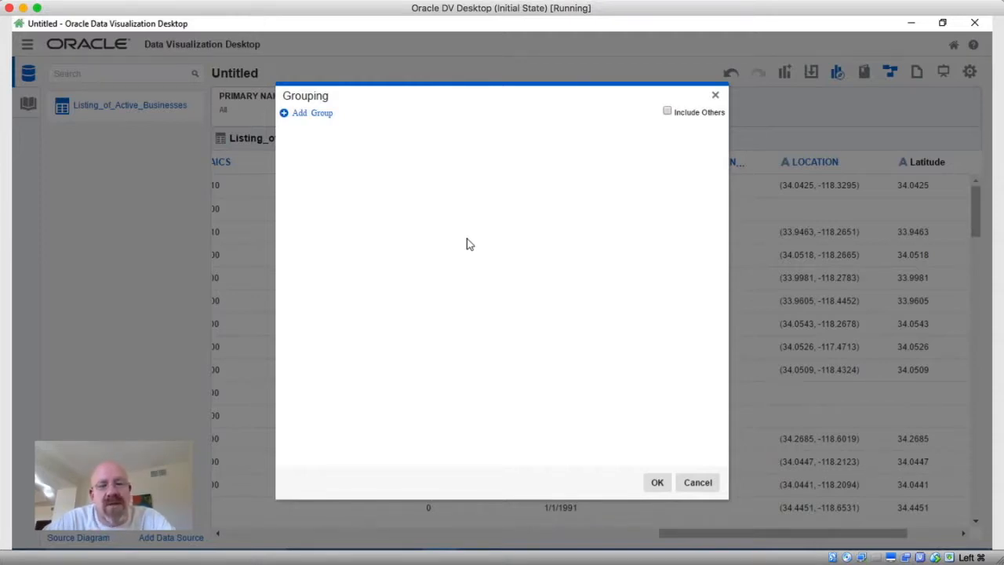
{"action": "left_click", "coordinate": [305, 114]}
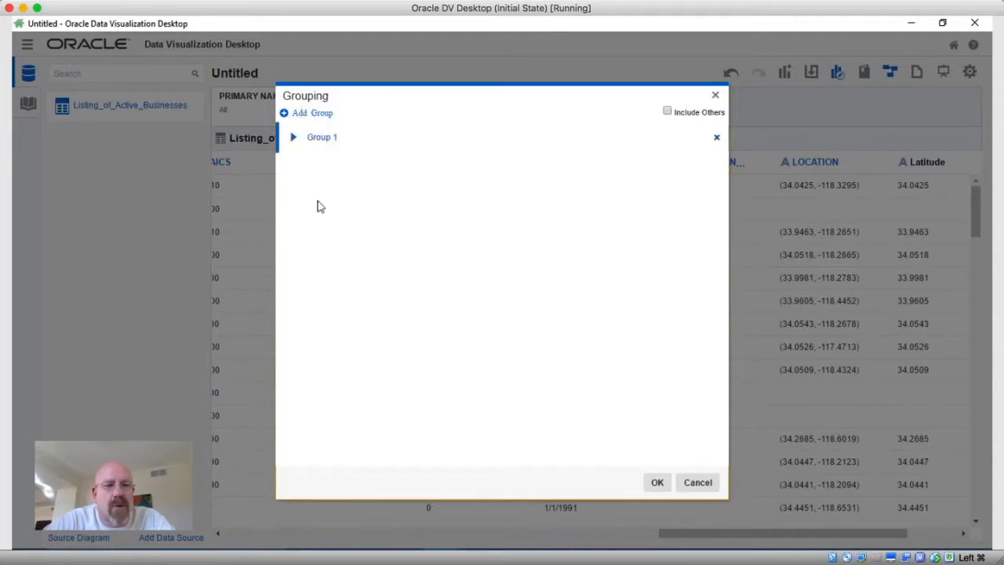
{"action": "left_click", "coordinate": [293, 141]}
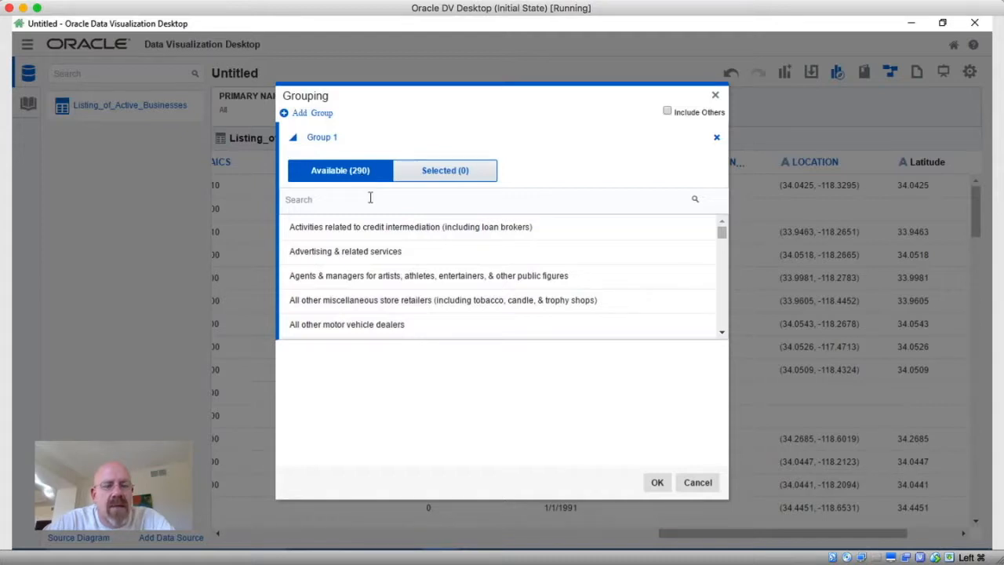
Step: Search the group's available values for "services" and add the range from Advertising & related services through Vocational rehabilitation services
{"action": "left_click", "coordinate": [370, 198]}
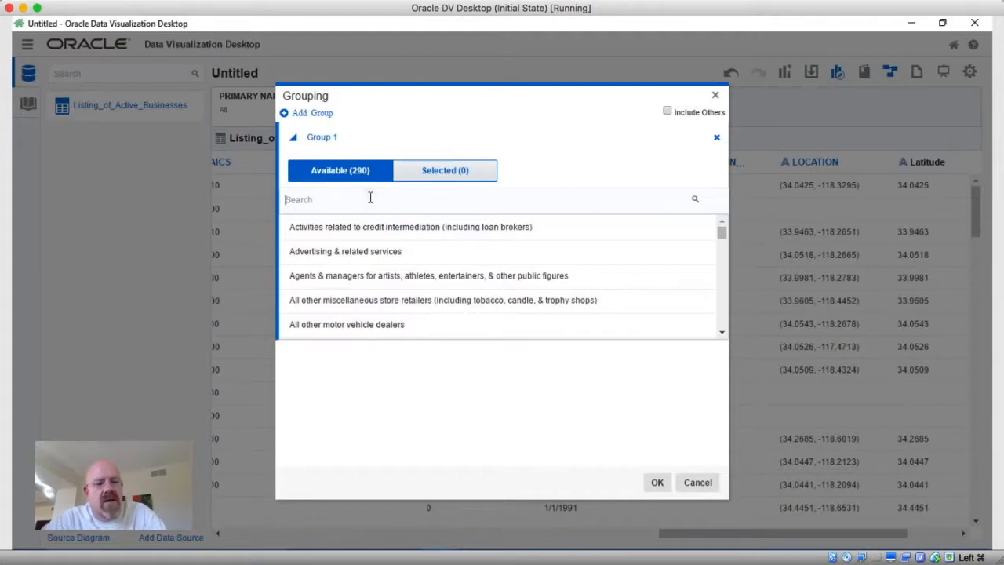
{"action": "type", "text": "services"}
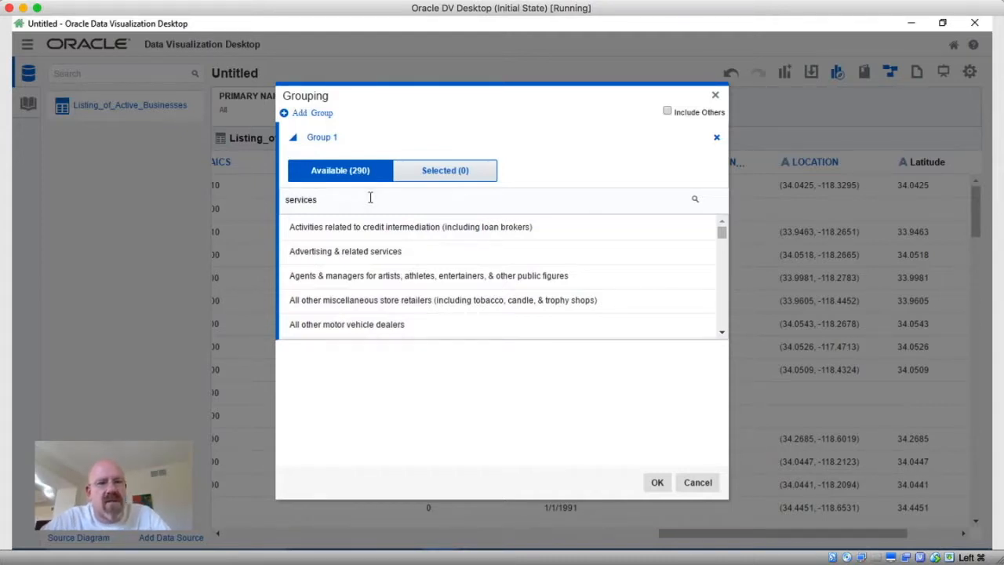
{"action": "key", "text": "Return"}
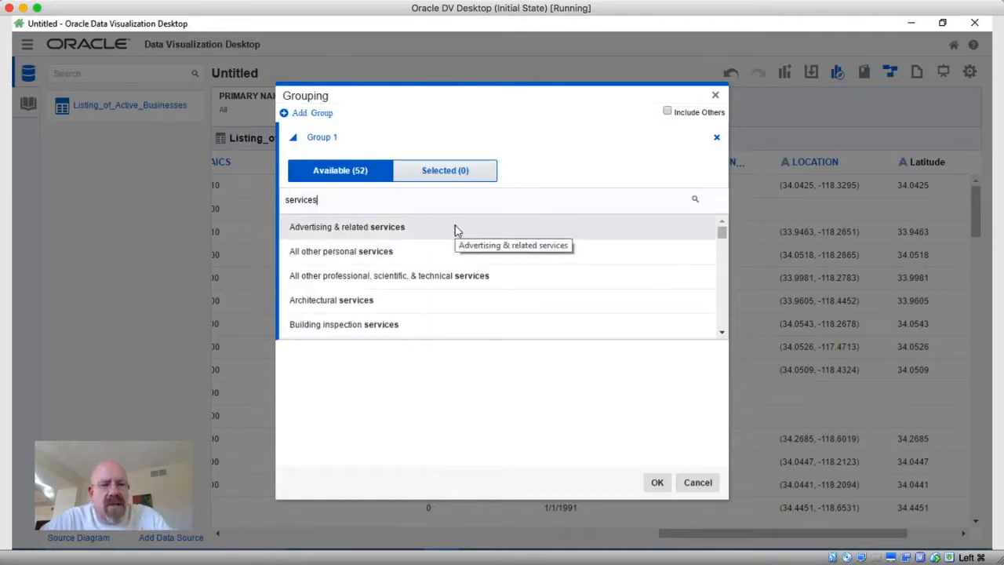
{"action": "left_click", "coordinate": [457, 228]}
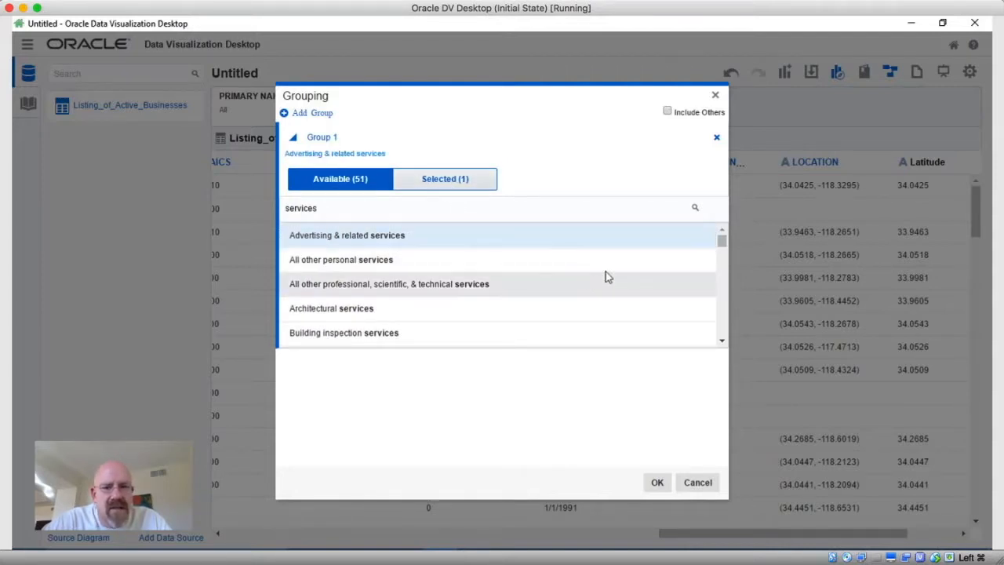
{"action": "left_click_drag", "start_coordinate": [722, 241], "coordinate": [722, 345]}
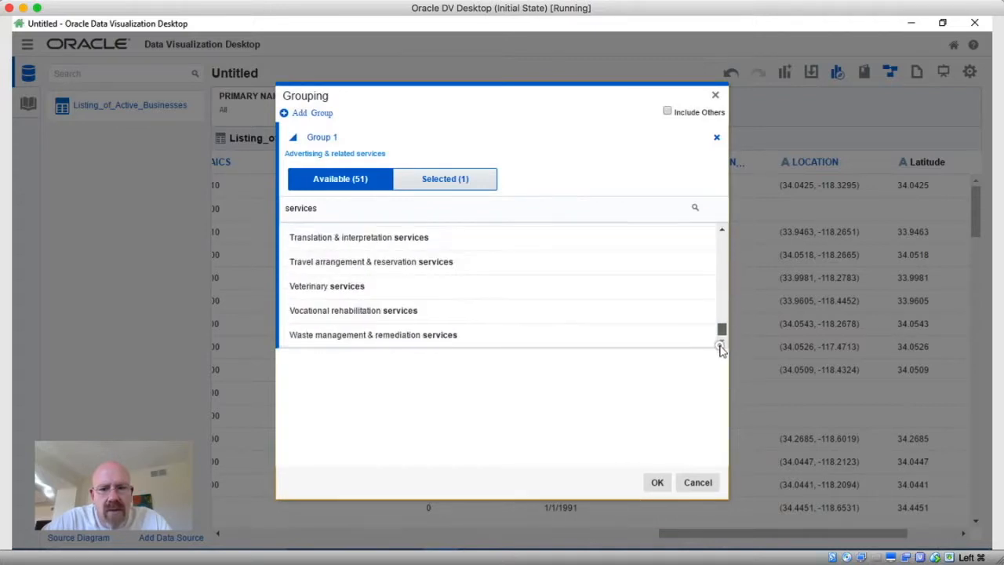
{"action": "left_click", "coordinate": [539, 335], "text": "shift"}
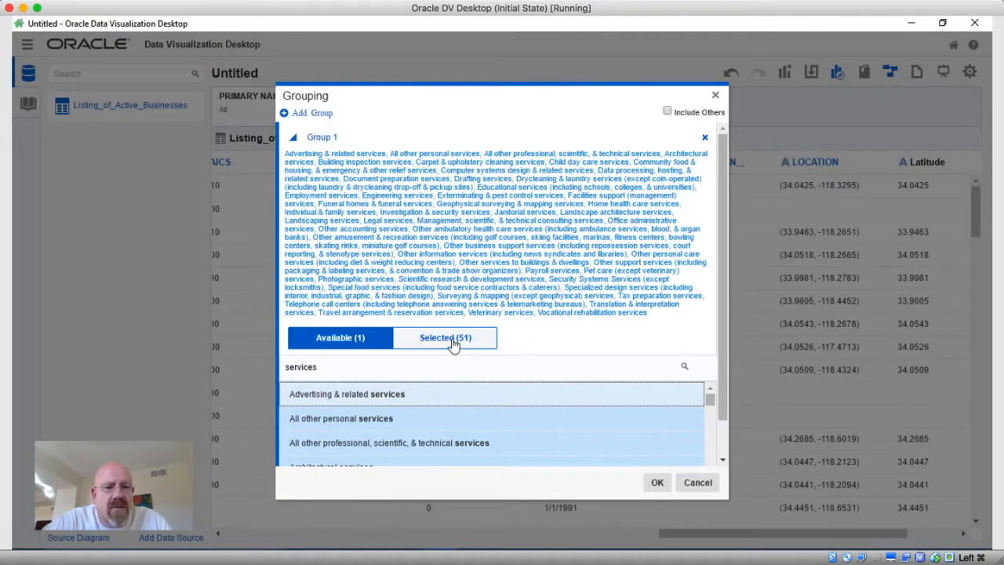
Step: Rename the group as Services and include all remaining values as others
{"action": "left_click", "coordinate": [330, 138]}
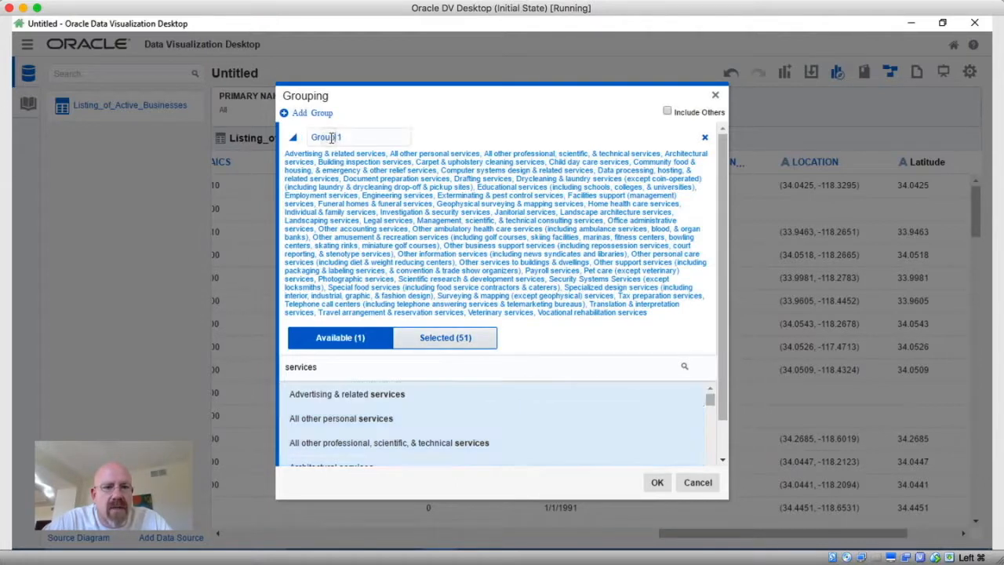
{"action": "left_click_drag", "start_coordinate": [352, 137], "coordinate": [312, 136]}
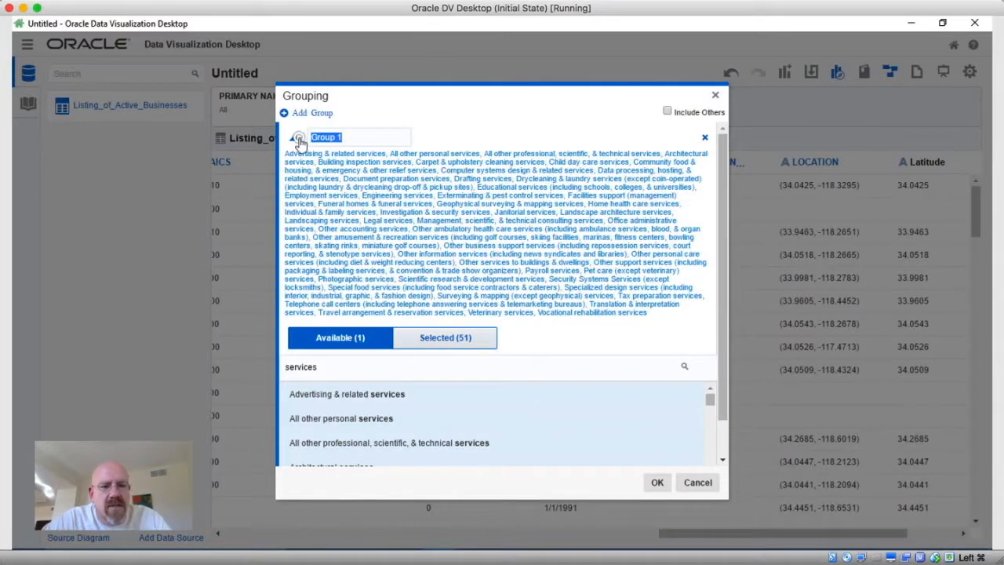
{"action": "type", "text": "Services"}
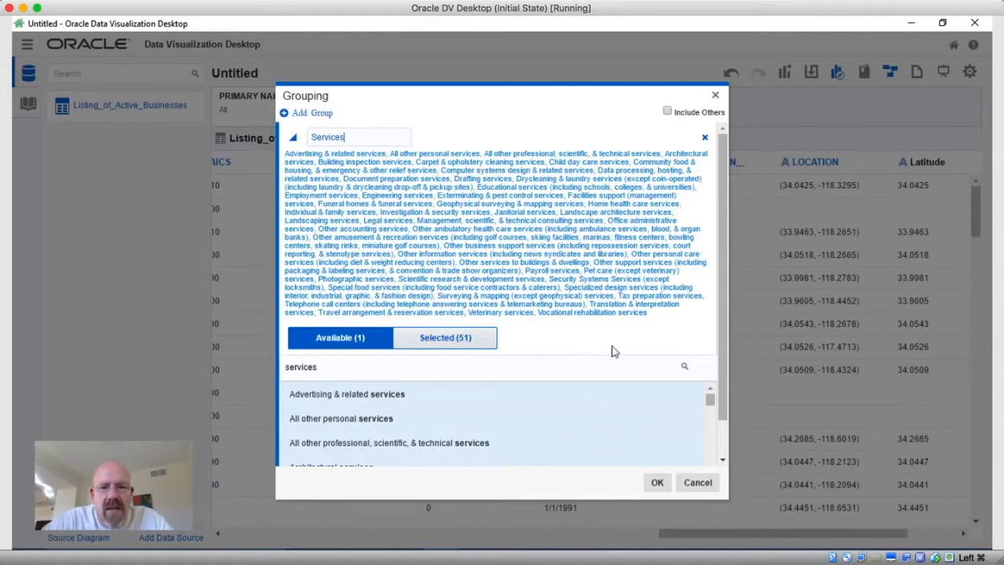
{"action": "left_click", "coordinate": [667, 112]}
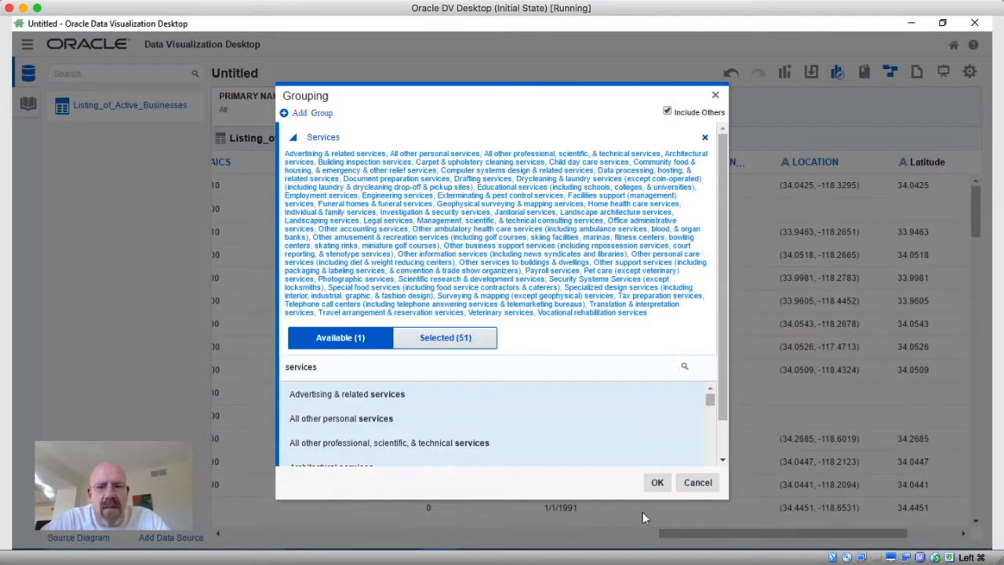
Step: Apply the Services grouping and check the new grouped column beside PRIMARY NAICS DESCRIPTION in the data preview
{"action": "left_click", "coordinate": [657, 483]}
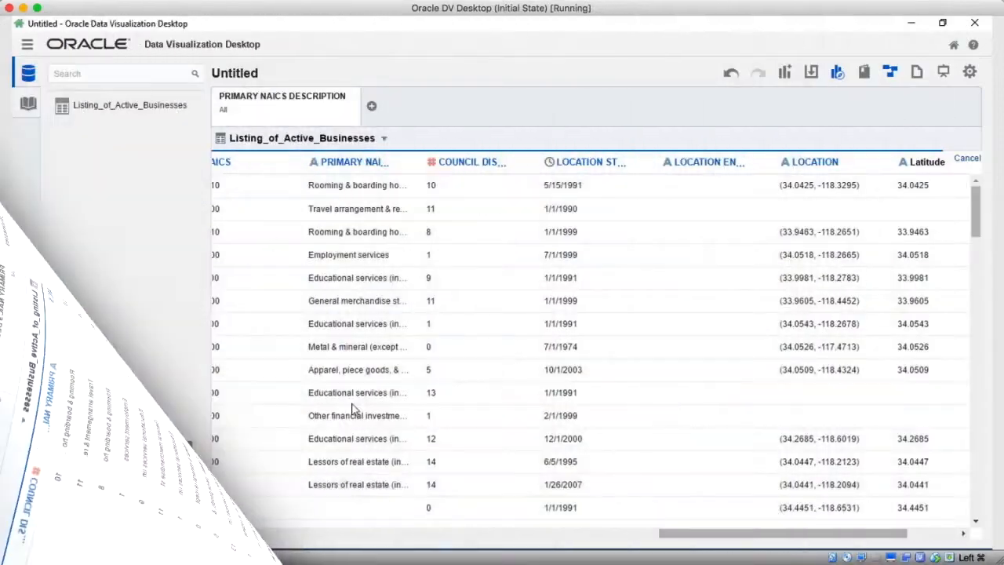
{"action": "left_click", "coordinate": [602, 534]}
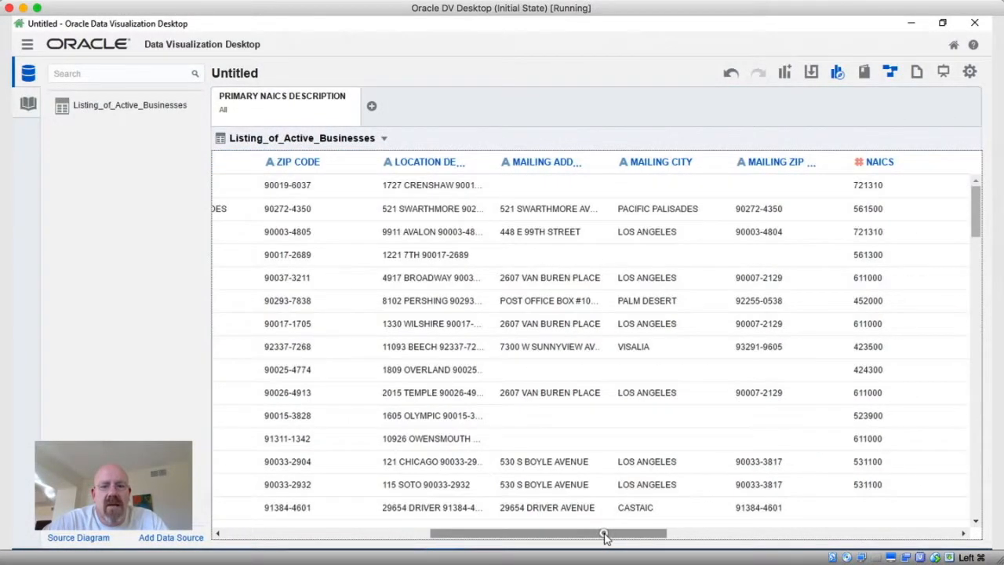
{"action": "left_click_drag", "start_coordinate": [605, 538], "coordinate": [766, 538]}
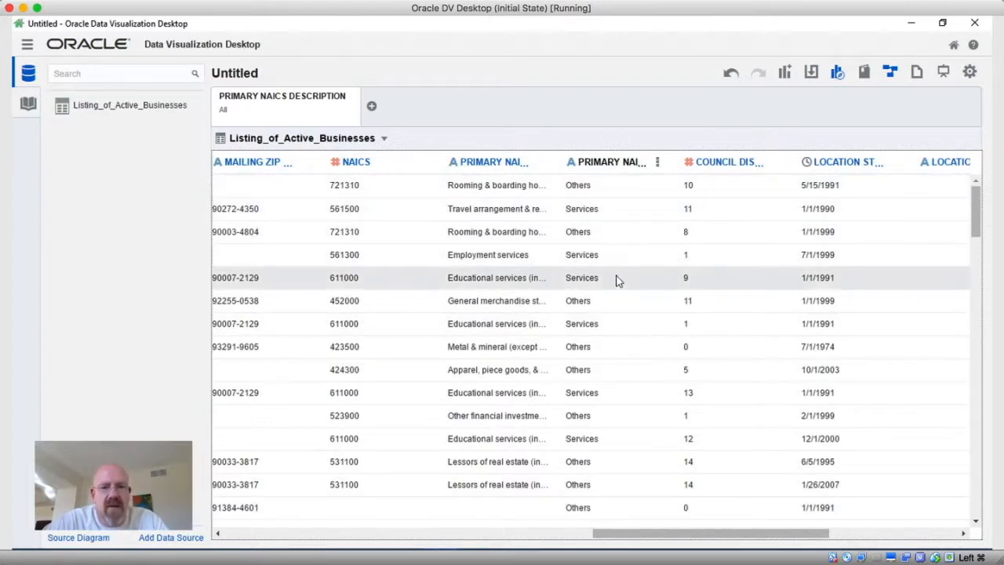
Step: Return to the visualization and replace PRIMARY NAICS DESCRIPTION in the table's rows with the new grouped column
{"action": "left_click", "coordinate": [889, 78]}
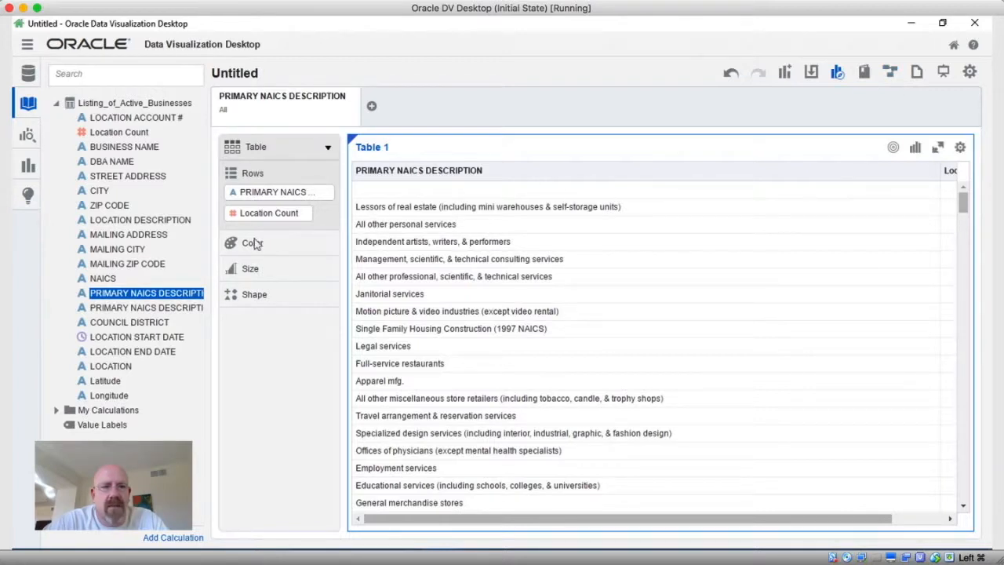
{"action": "left_click", "coordinate": [148, 309]}
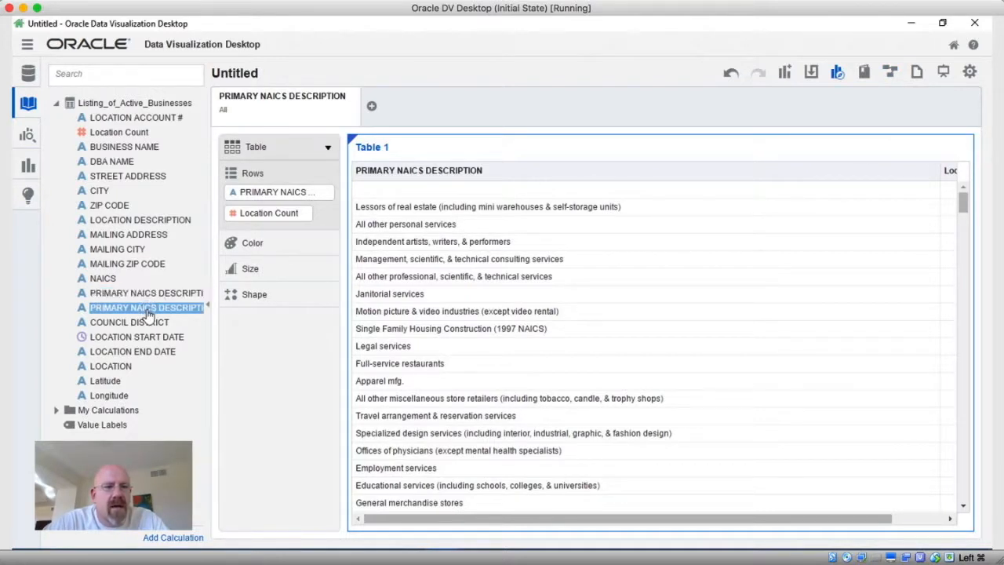
{"action": "left_click_drag", "start_coordinate": [147, 313], "coordinate": [287, 196]}
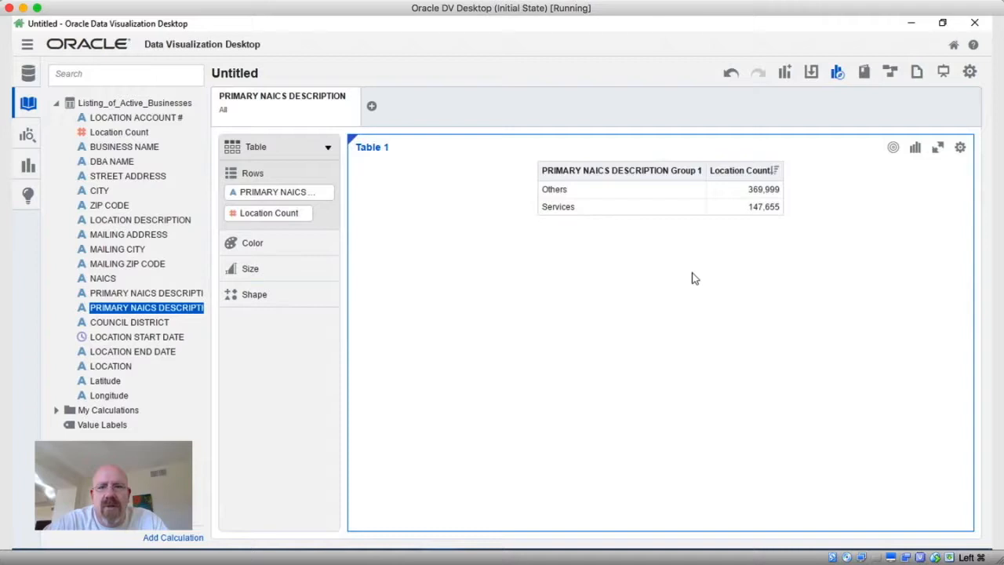
Step: Drill from the table's Services row to the original PRIMARY NAICS DESCRIPTION data element and review the listed categories
{"action": "left_click", "coordinate": [622, 210]}
{"action": "right_click", "coordinate": [623, 208]}
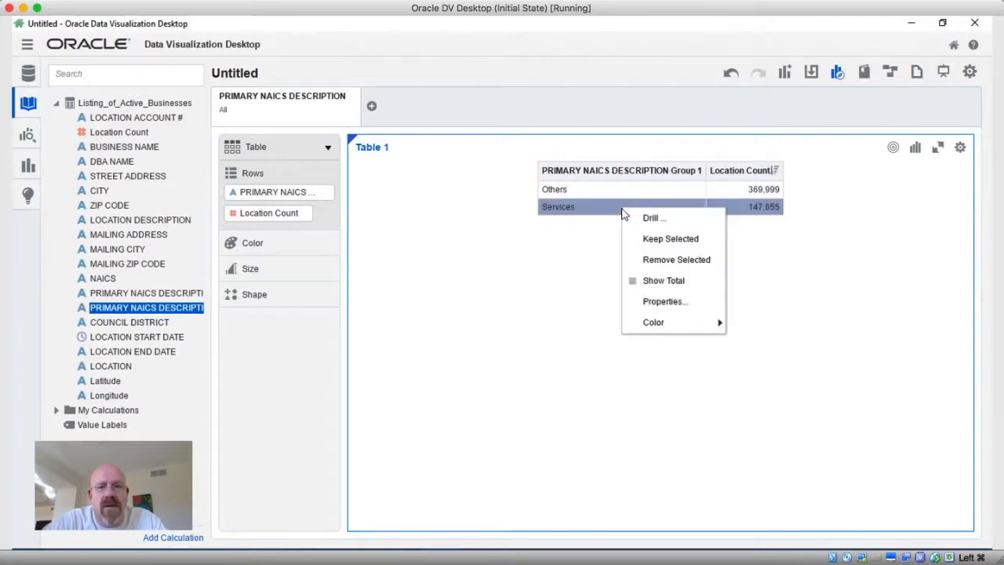
{"action": "left_click", "coordinate": [637, 219]}
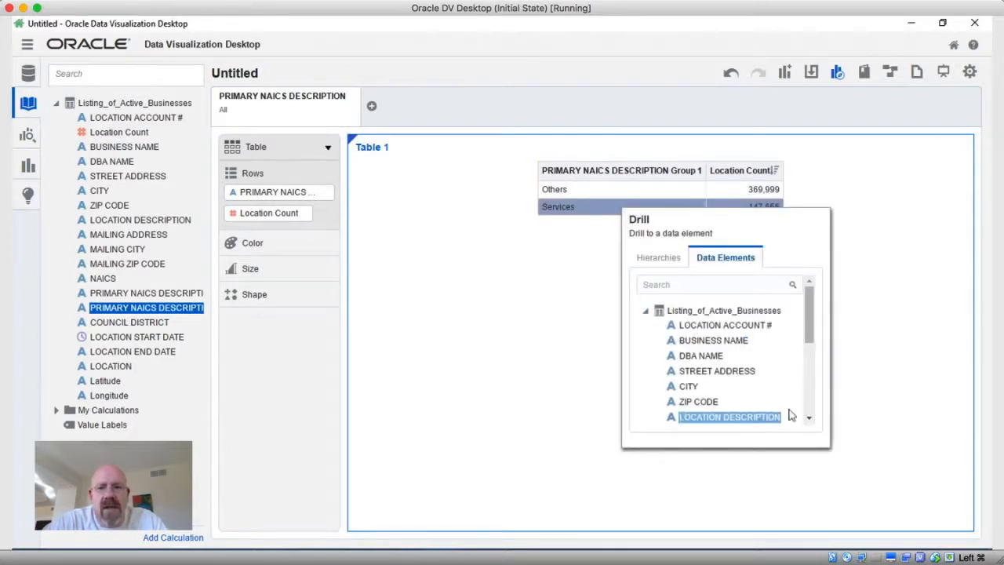
{"action": "scroll", "coordinate": [812, 401], "scroll_direction": "down", "scroll_amount": 3}
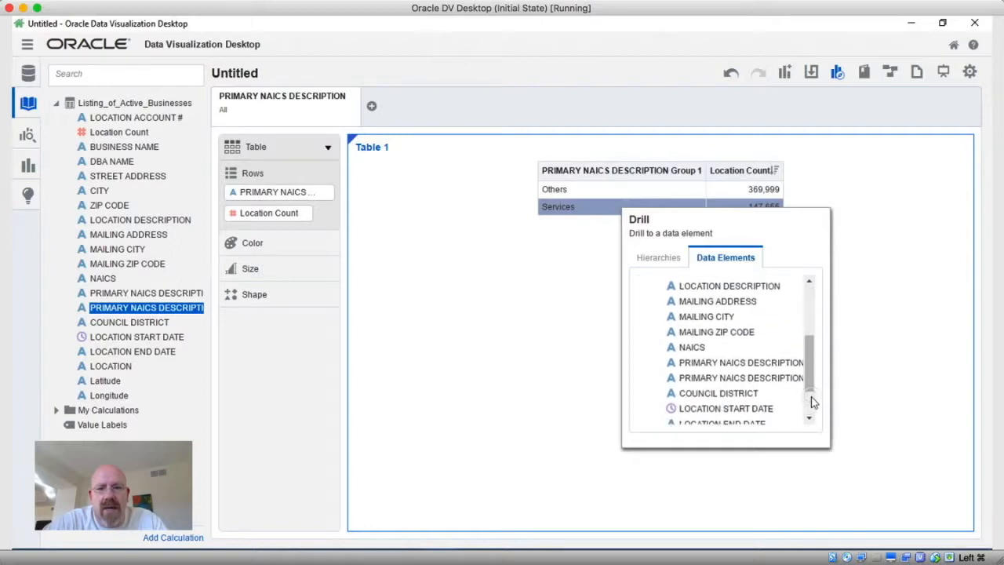
{"action": "left_click", "coordinate": [759, 362]}
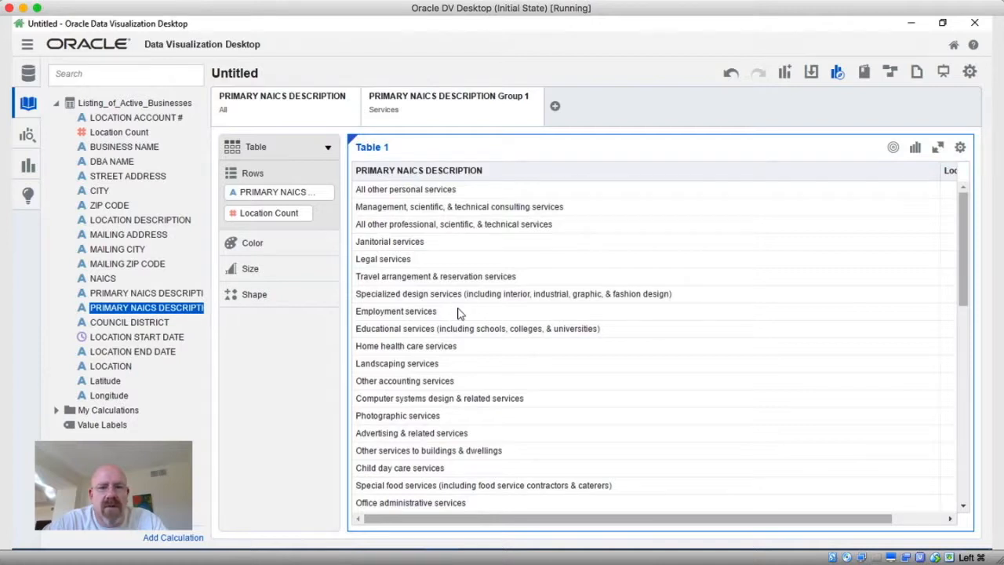
{"action": "scroll", "coordinate": [455, 311], "scroll_direction": "down", "scroll_amount": 5}
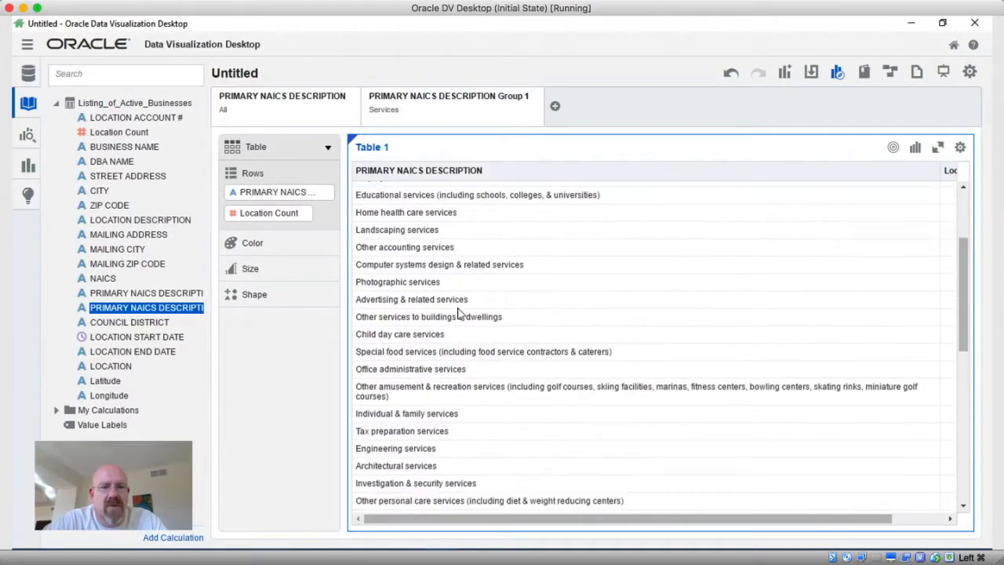
{"action": "scroll", "coordinate": [459, 313], "scroll_direction": "up", "scroll_amount": 4}
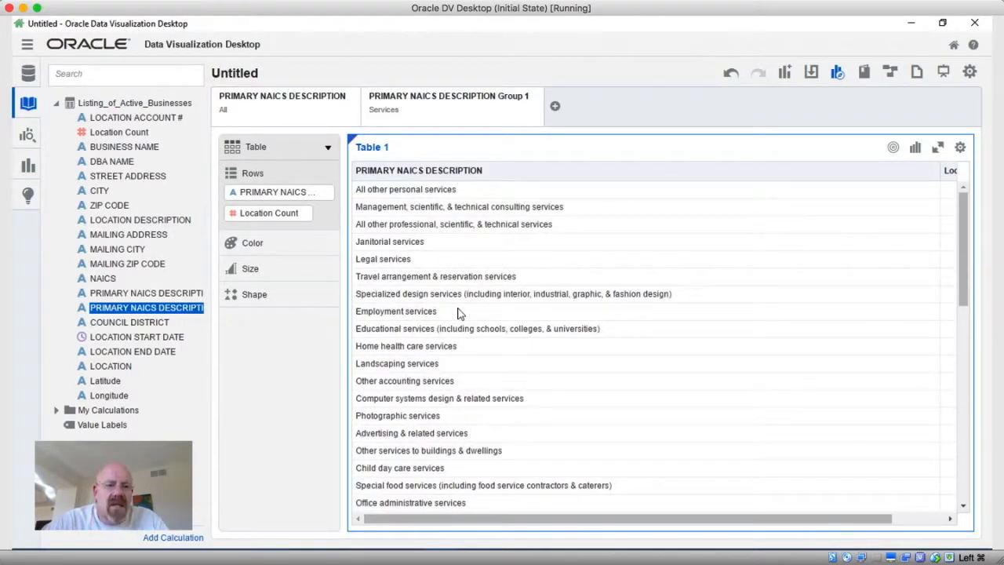